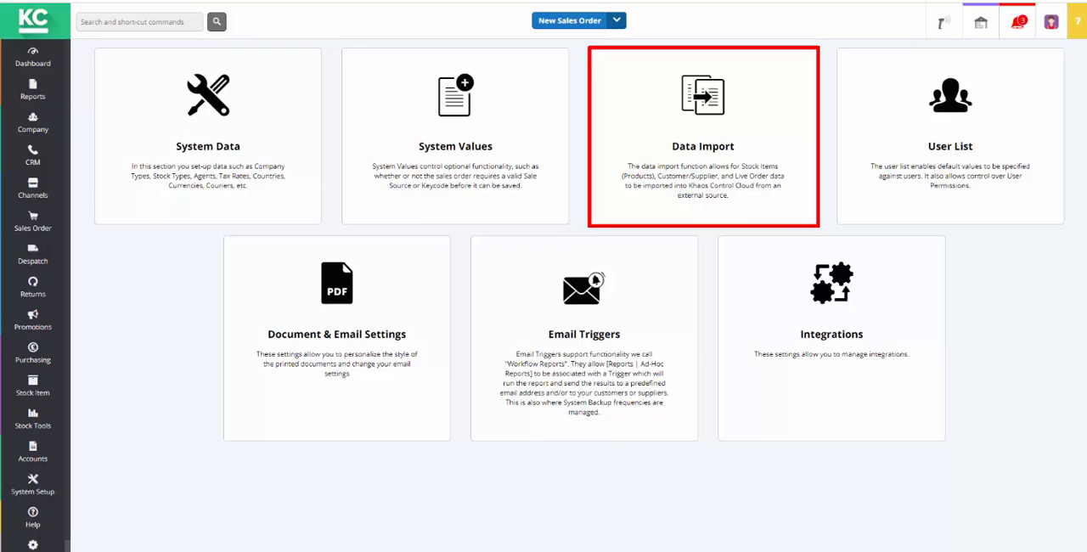
- Start a new Stock Template in Data Import and accept its required columns
left_click(751, 146)
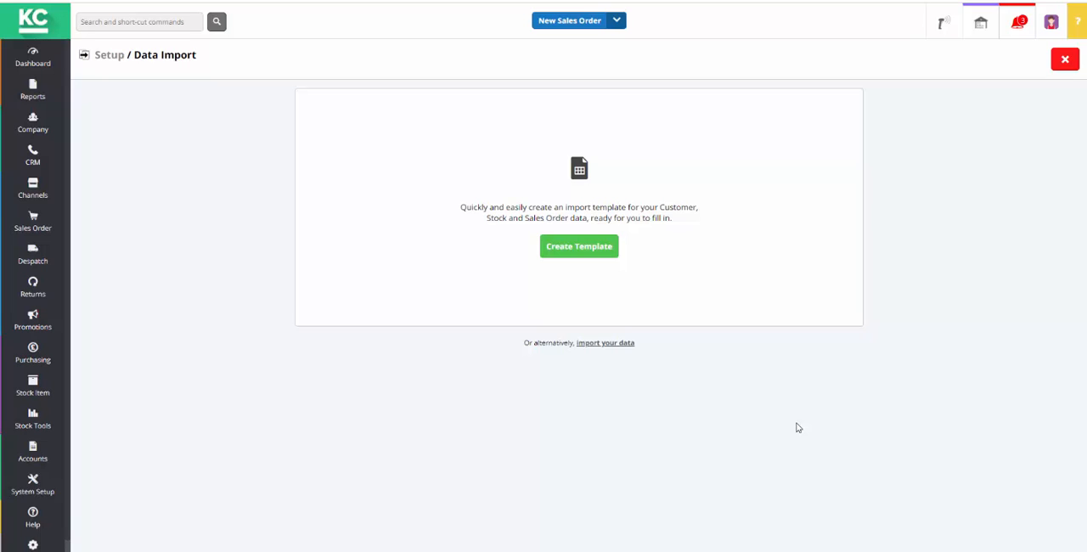
left_click(578, 250)
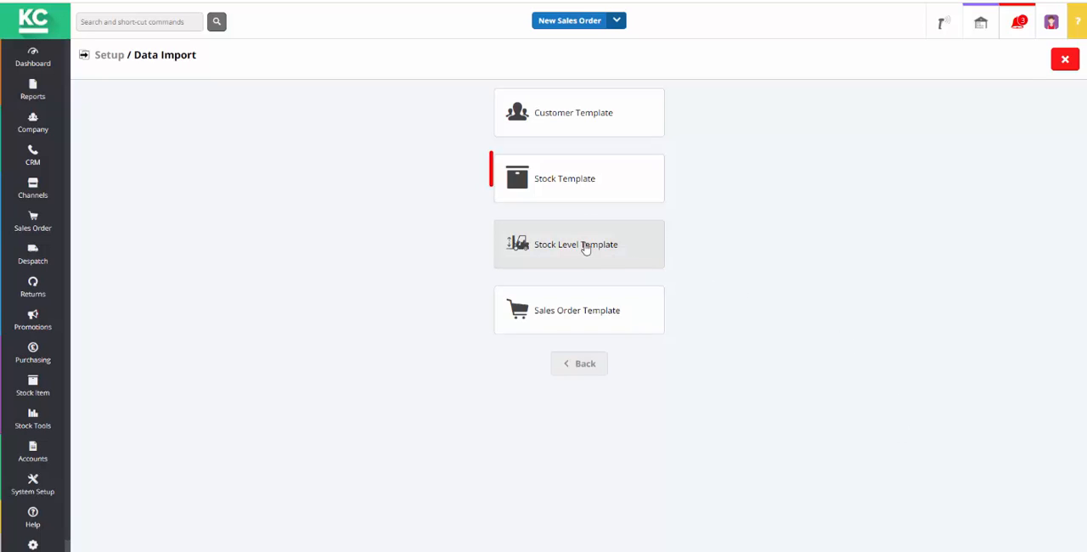
left_click(573, 179)
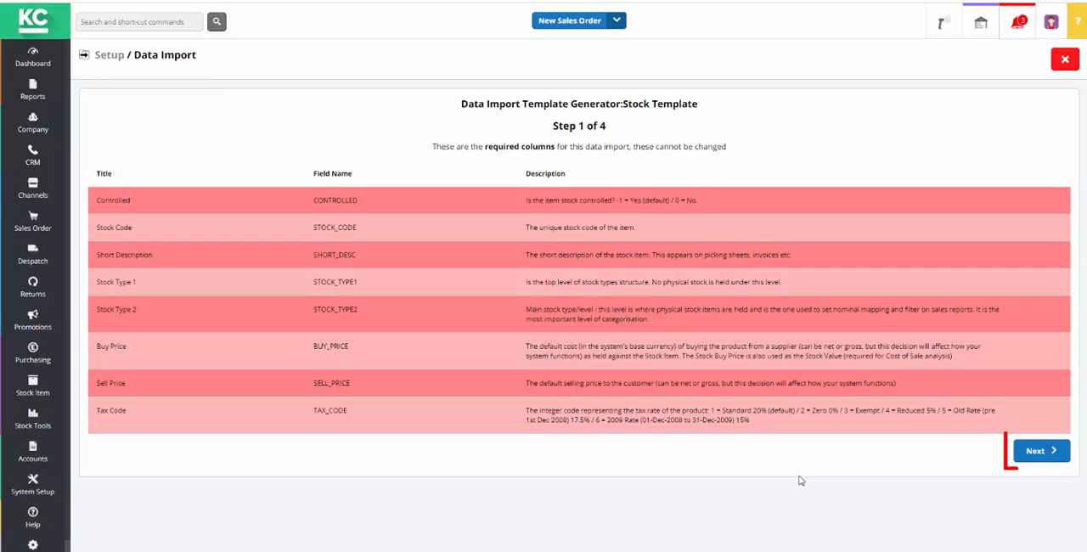
left_click(1043, 451)
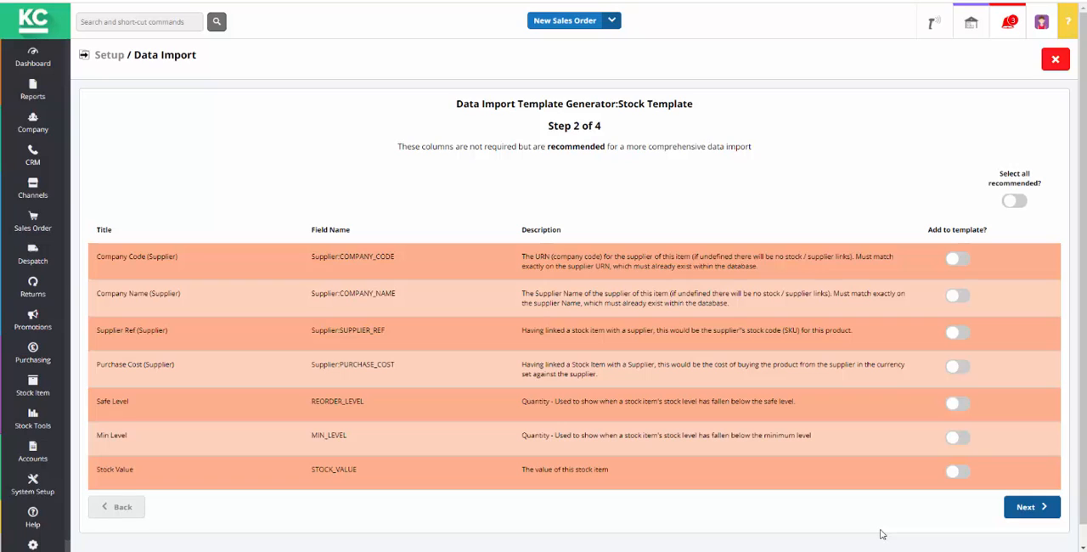
- Add the recommended Company Code (Supplier) and Supplier Ref (Supplier) columns to the stock template
left_click(963, 261)
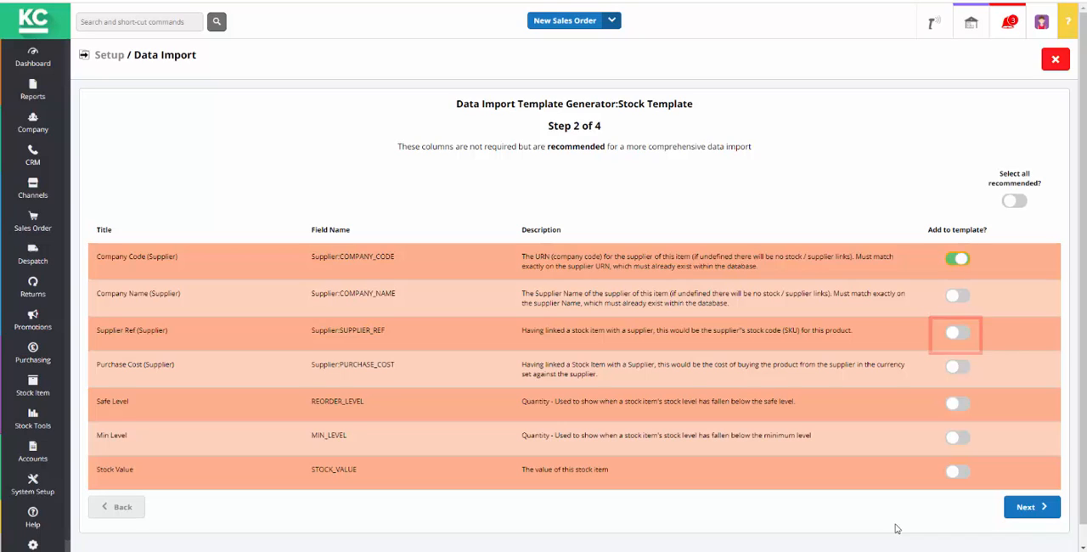
left_click(958, 333)
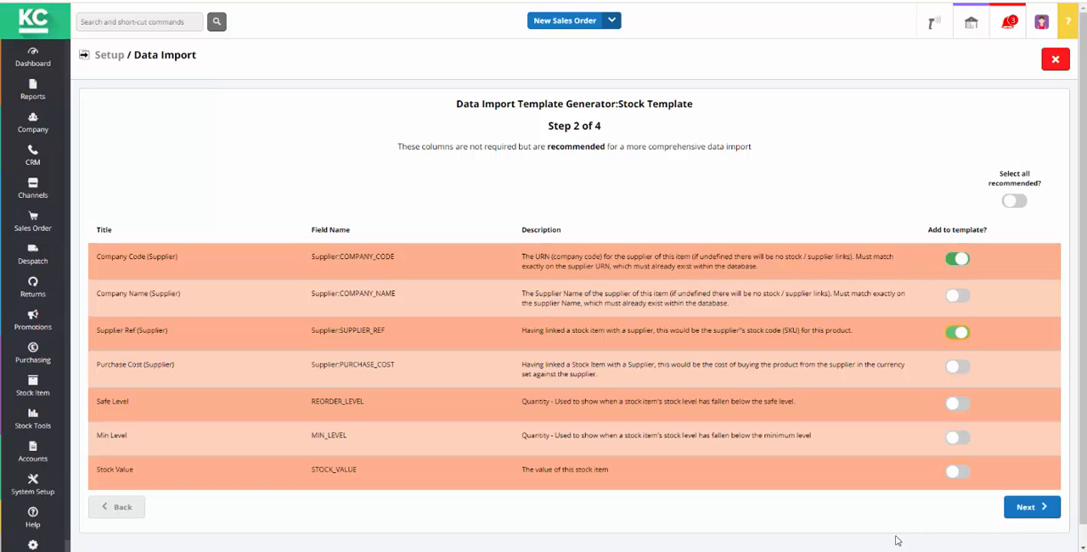
left_click(1035, 510)
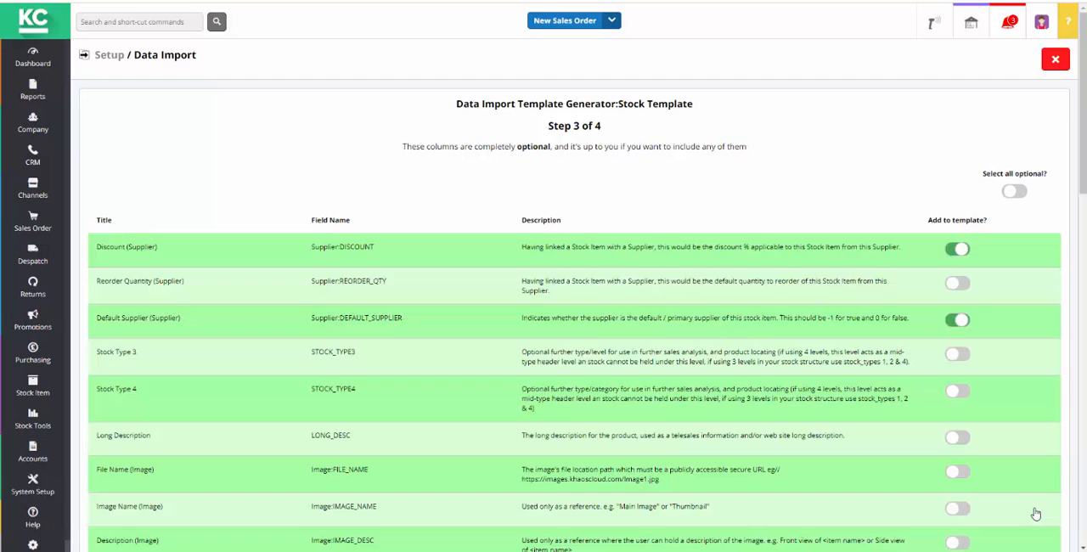
- Leave all optional columns out of the stock template and continue to the final column review
left_click_drag(1085, 171, 1085, 214)
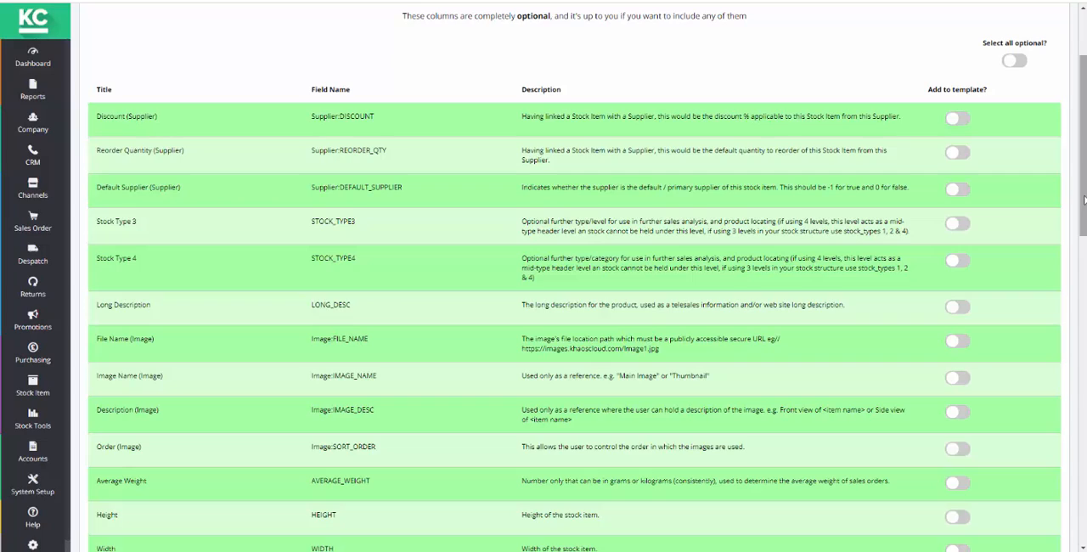
left_click_drag(1085, 200, 1083, 510)
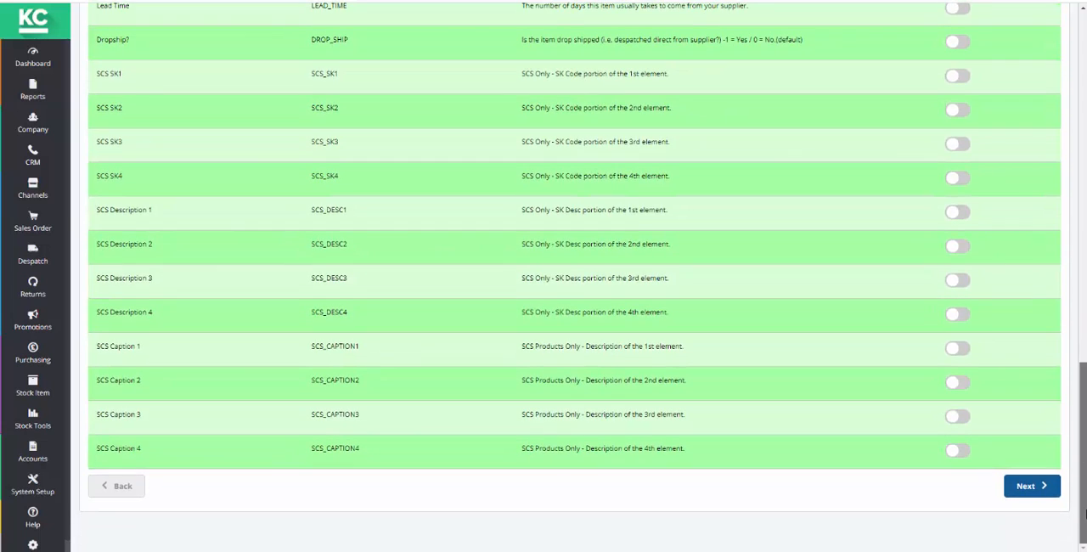
left_click(1031, 486)
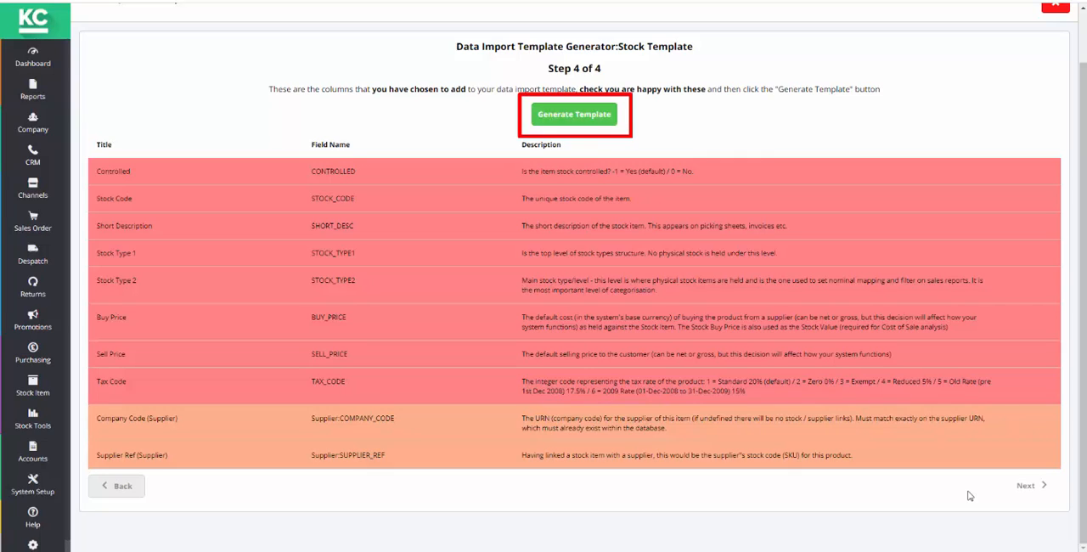
- Generate the stock import template and open the downloaded file in Excel
left_click(597, 124)
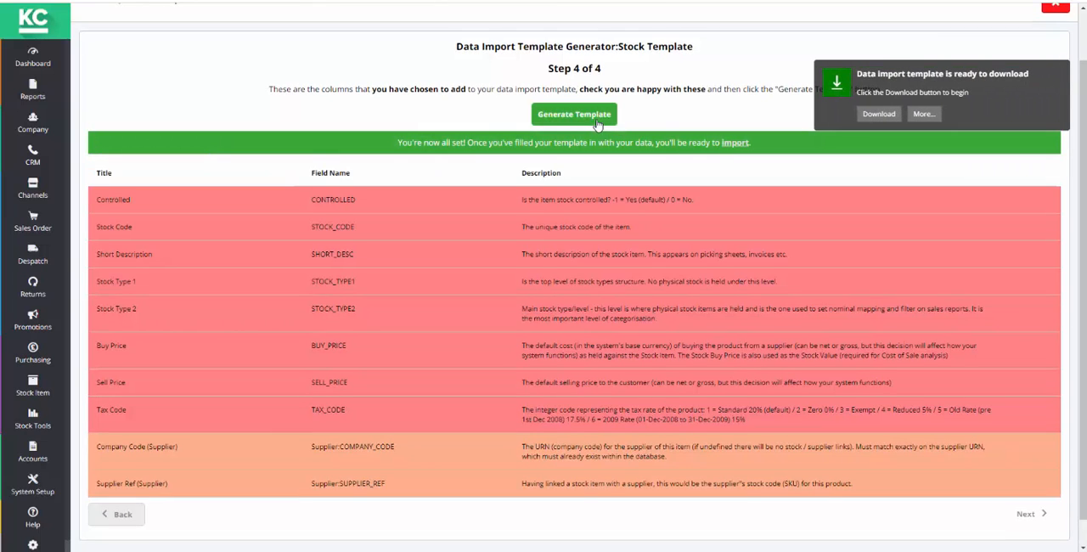
left_click(878, 113)
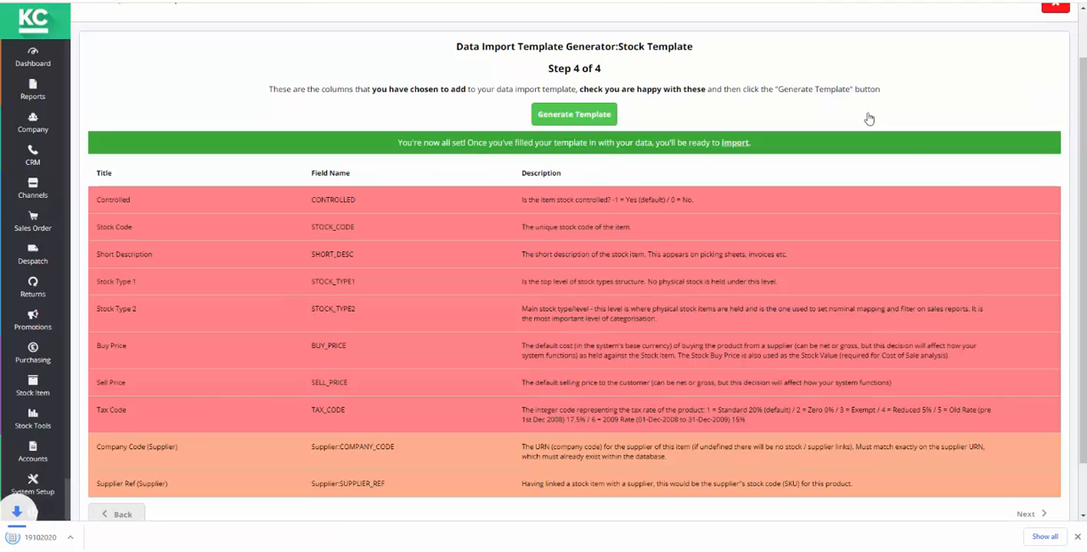
left_click(61, 537)
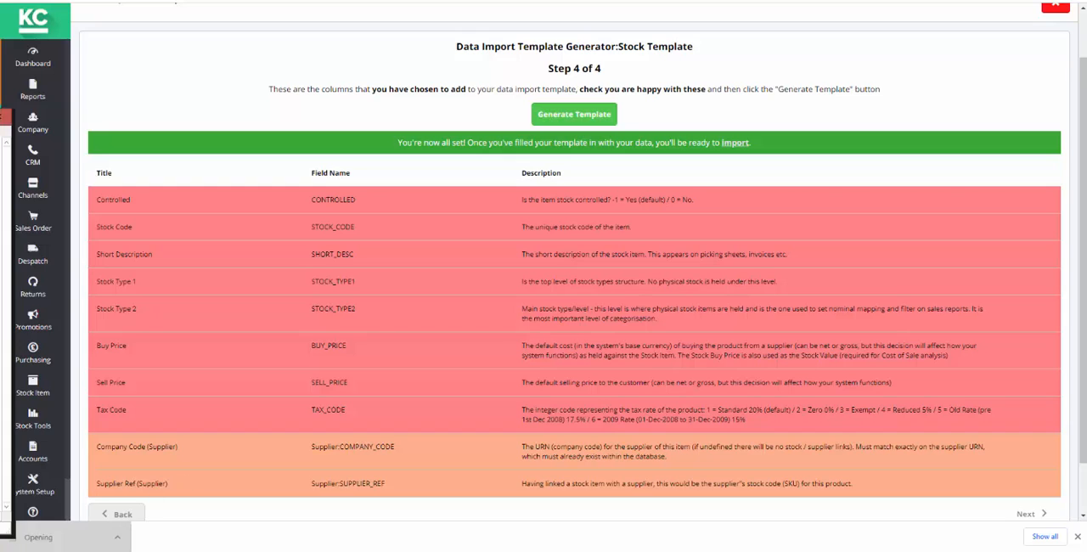
left_click_drag(803, 119, 811, 44)
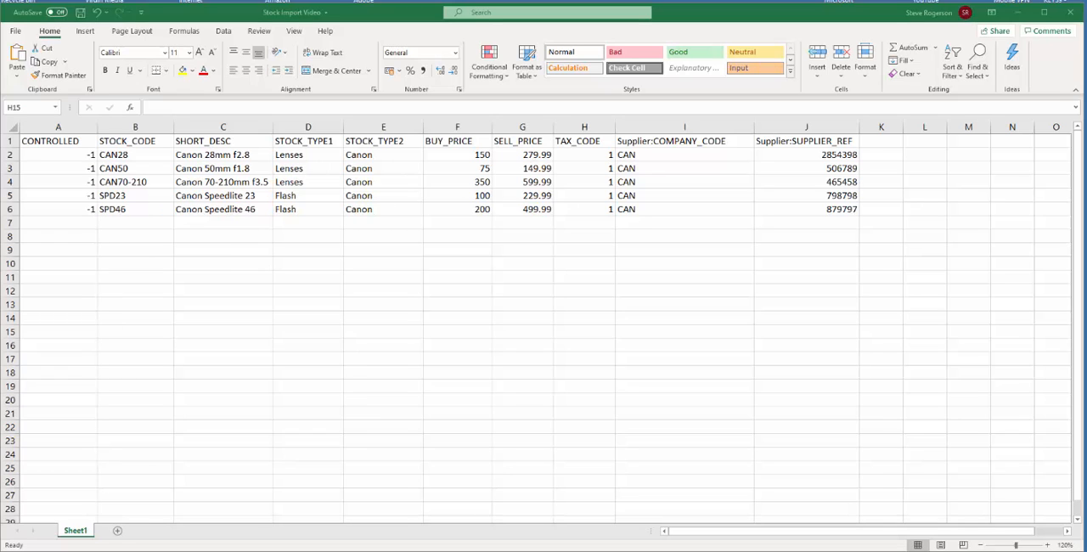
- Save the completed stock spreadsheet as a Text (Tab delimited) file named Stock Import Video 2
left_click(15, 32)
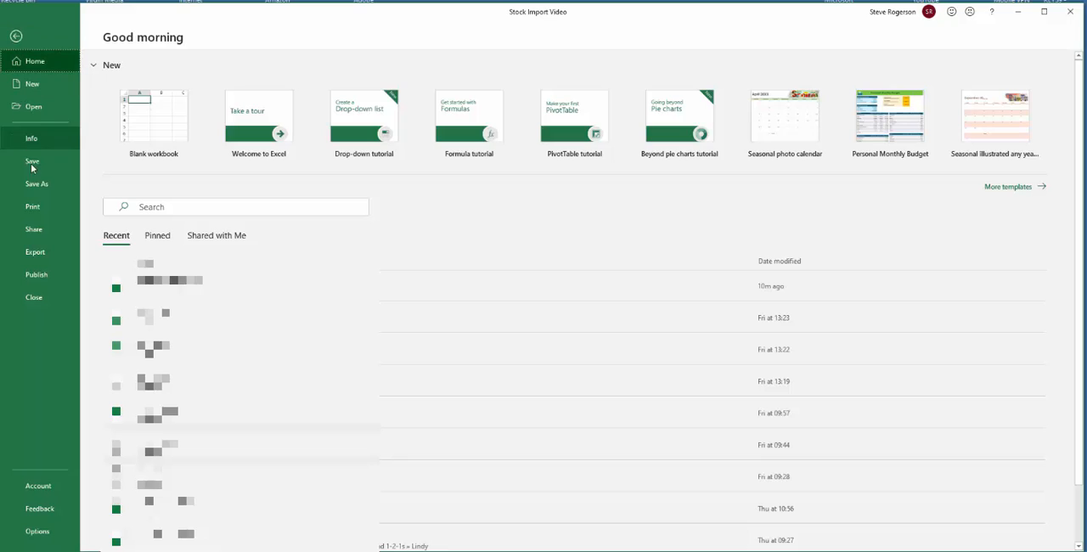
left_click(35, 184)
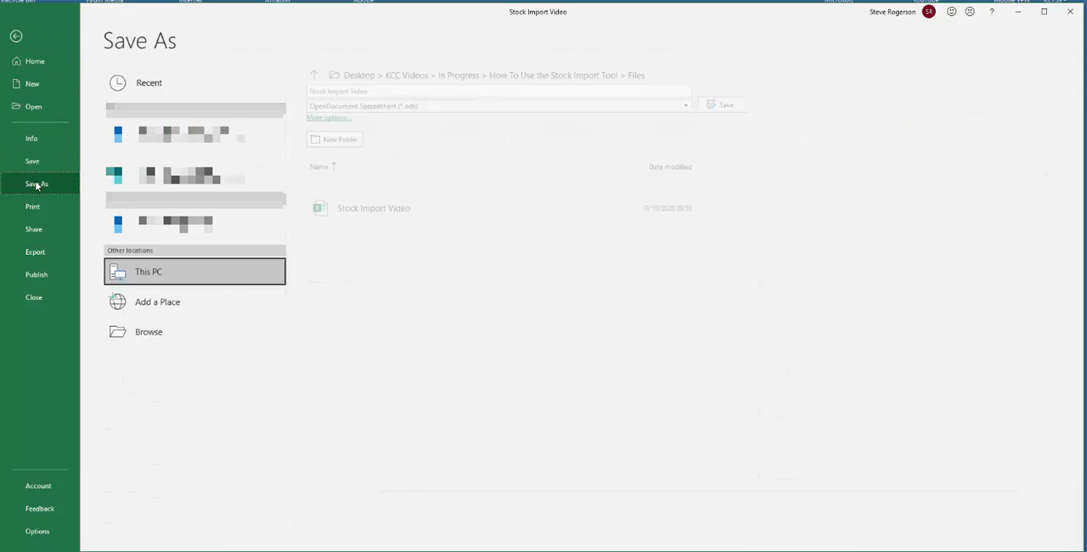
left_click(685, 106)
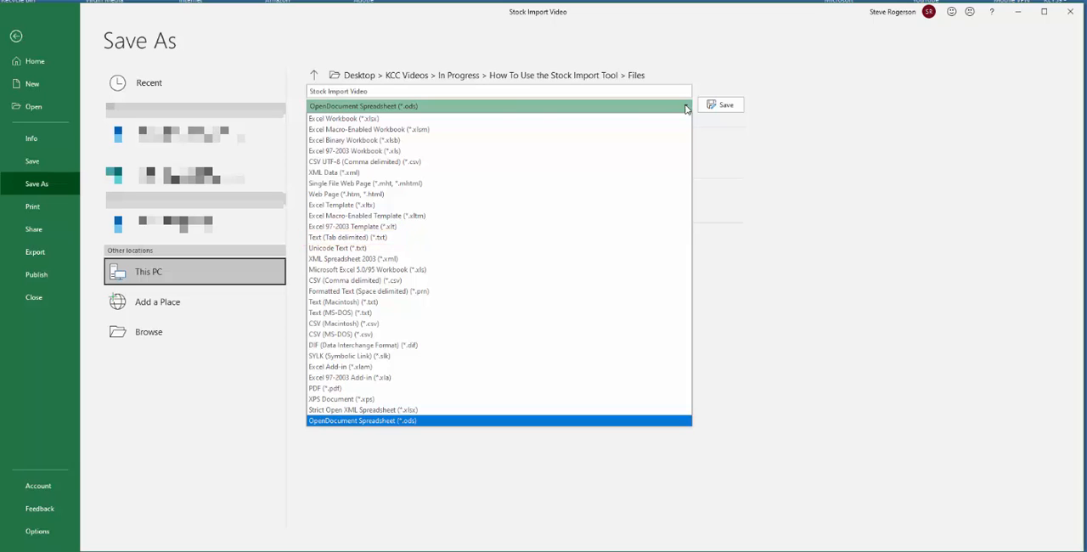
left_click(338, 239)
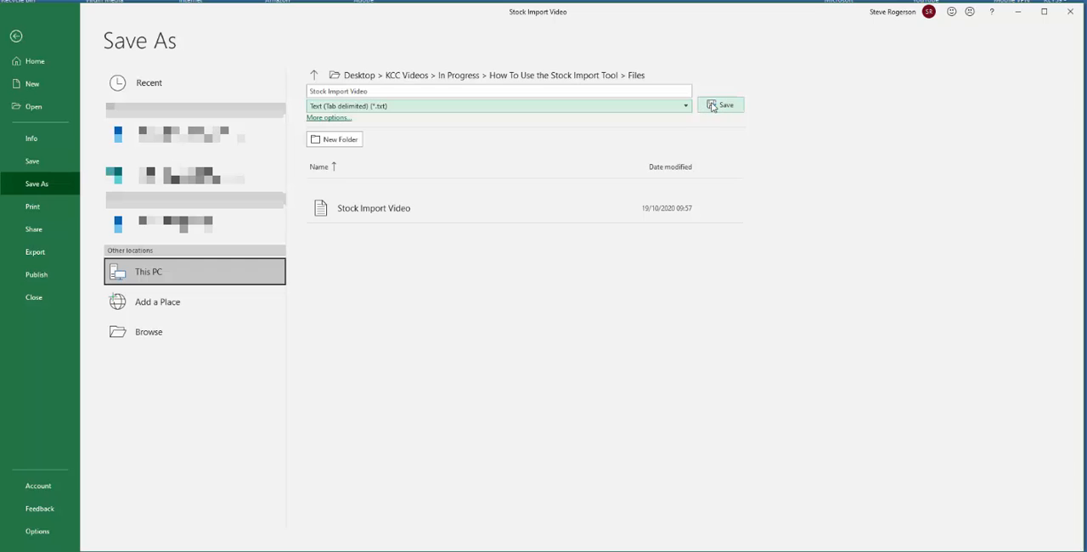
type("2")
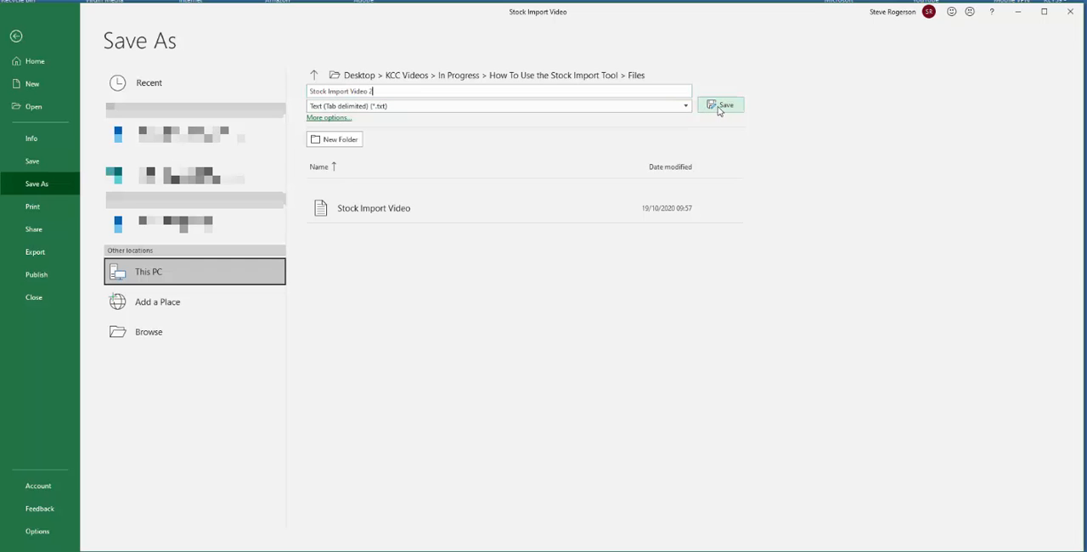
left_click(721, 109)
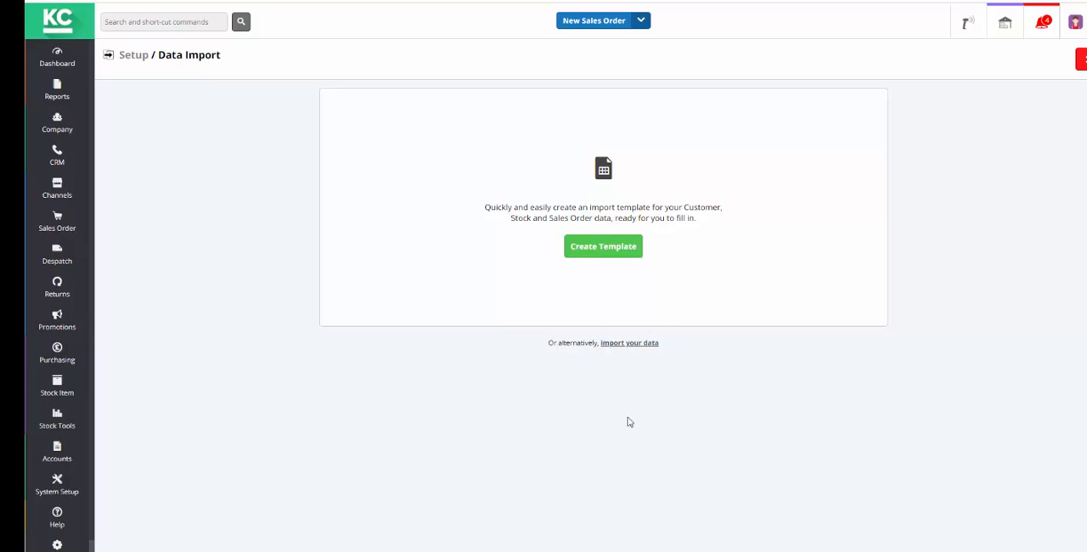
- In Khaos Control Cloud's Data Import, load Stock Import Video 2.txt as Stock data and check the file in preview mode
left_click(638, 344)
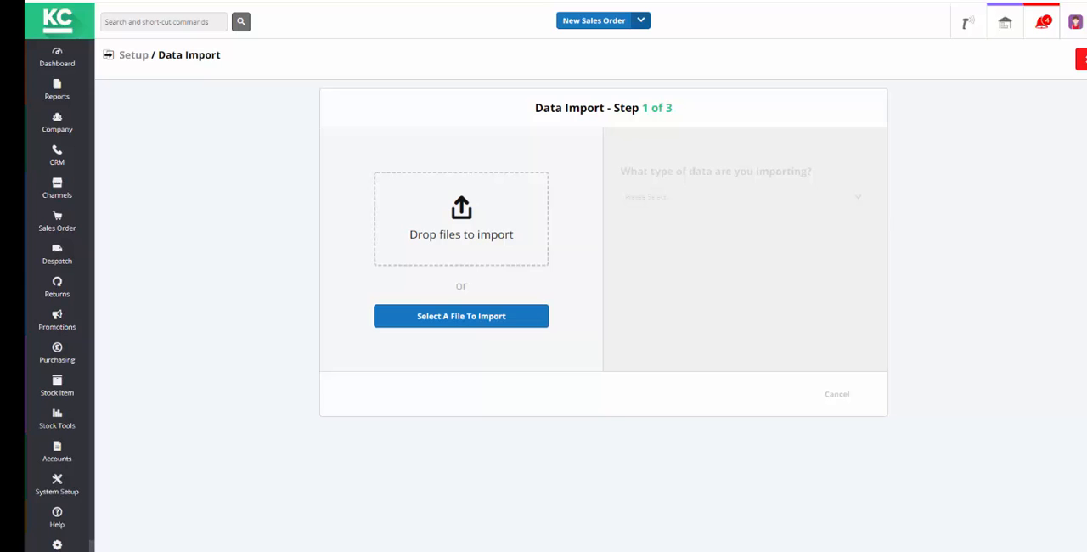
left_click_drag(4, 246, 461, 247)
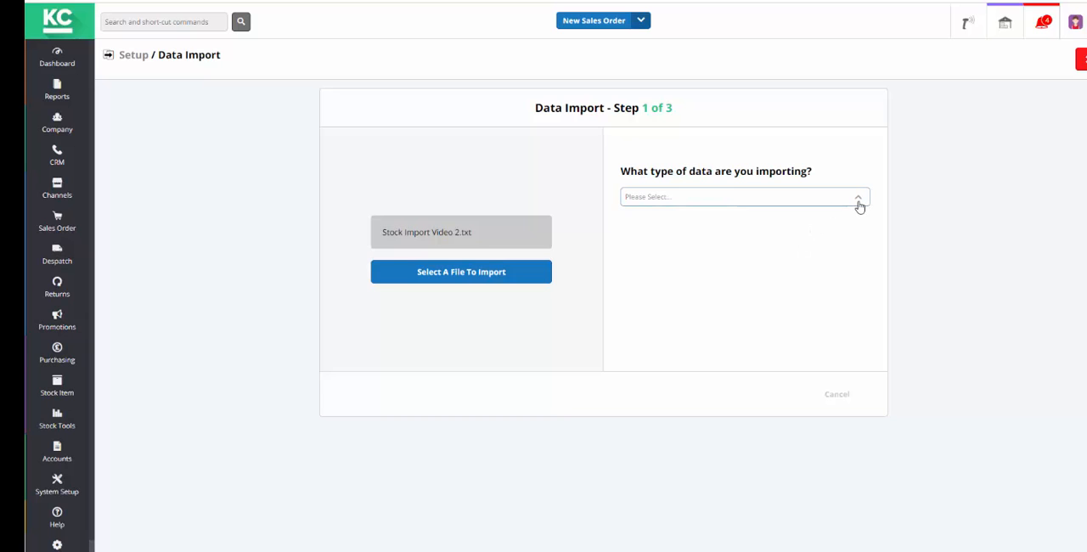
left_click(854, 200)
left_click(816, 245)
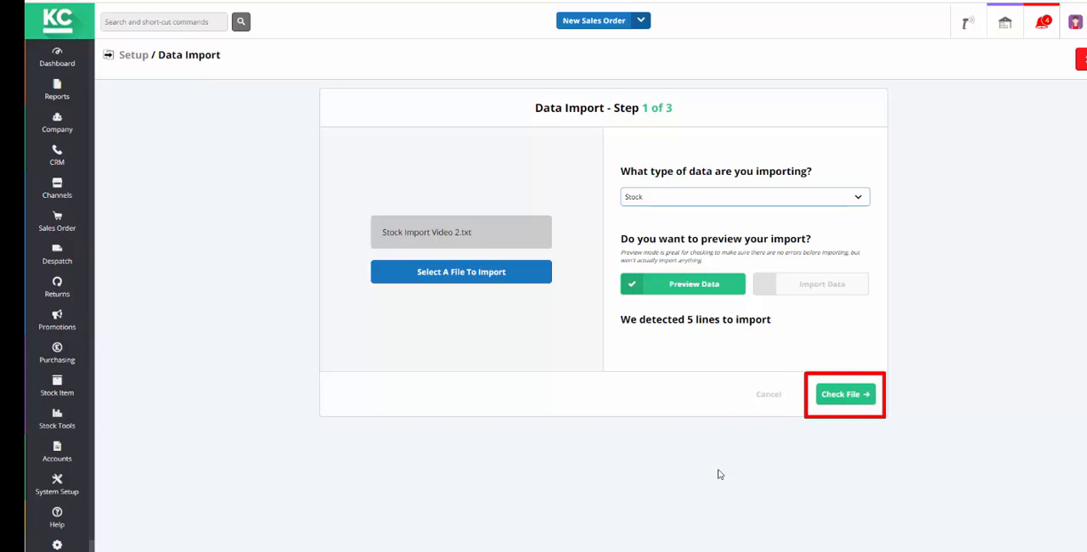
left_click(853, 400)
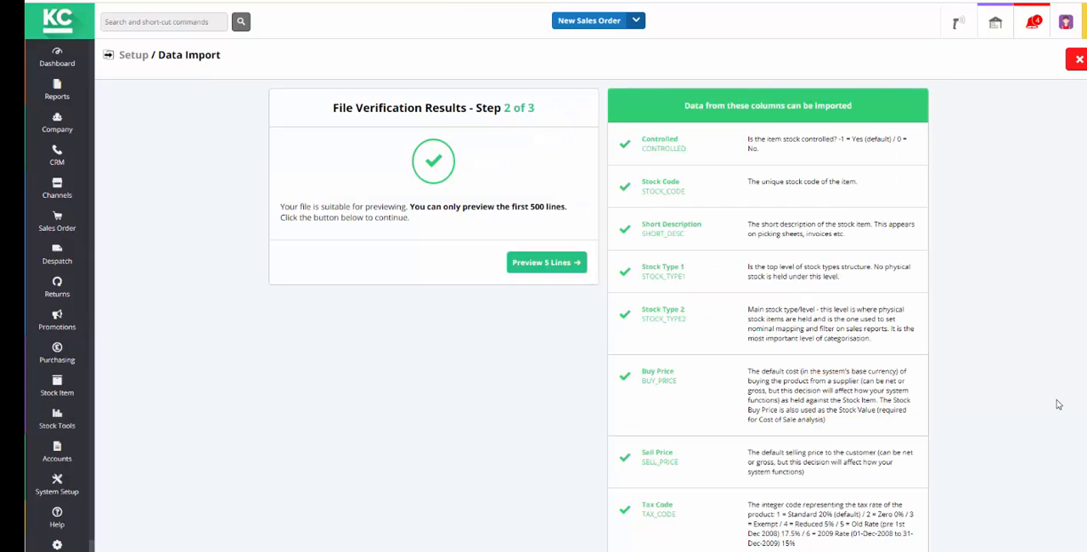
- Review the verified columns, preview the stock lines and import the file
scroll(1072, 395, "down", 3)
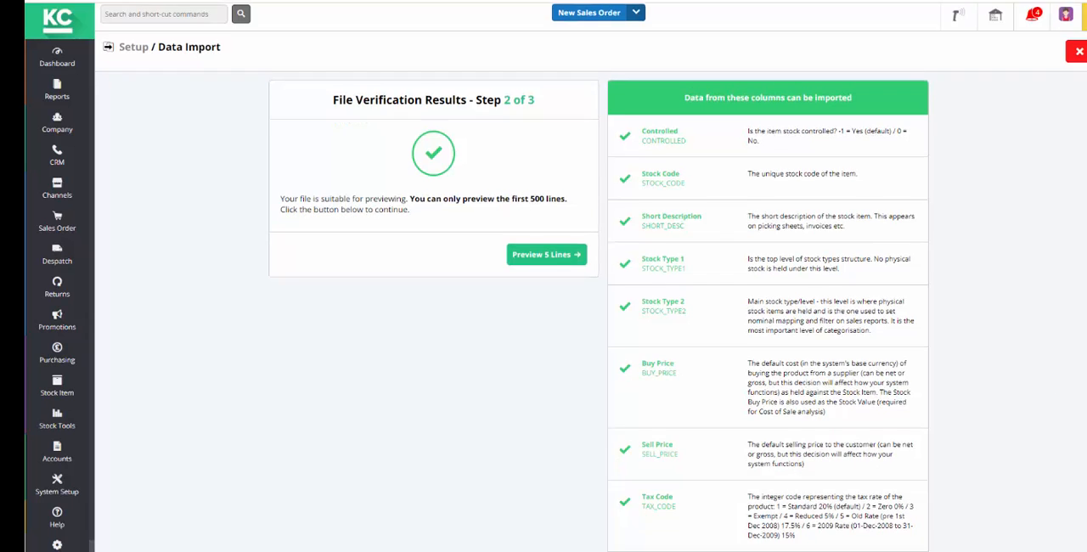
scroll(591, 277, "down", 1)
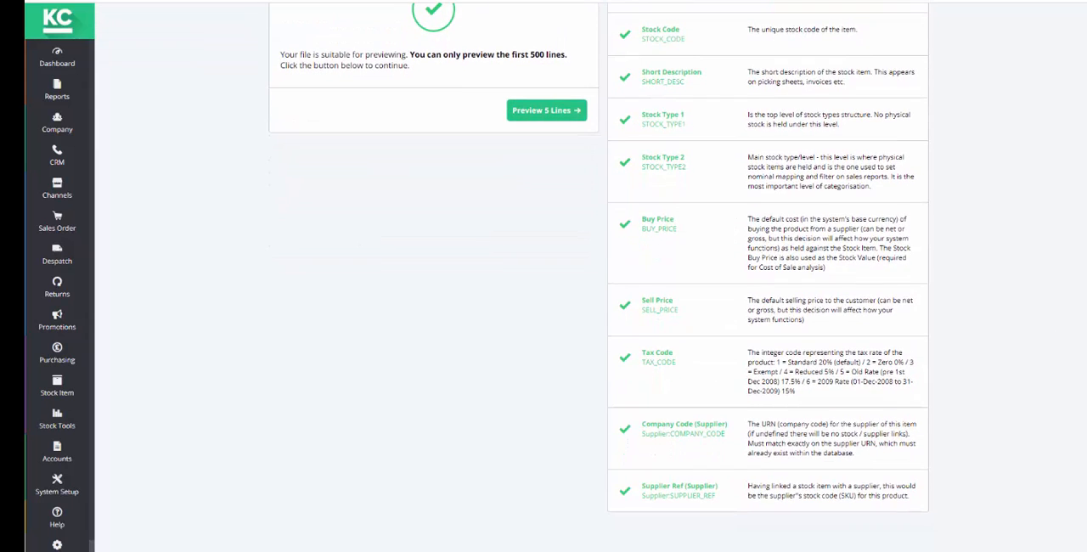
scroll(598, 270, "up", 3)
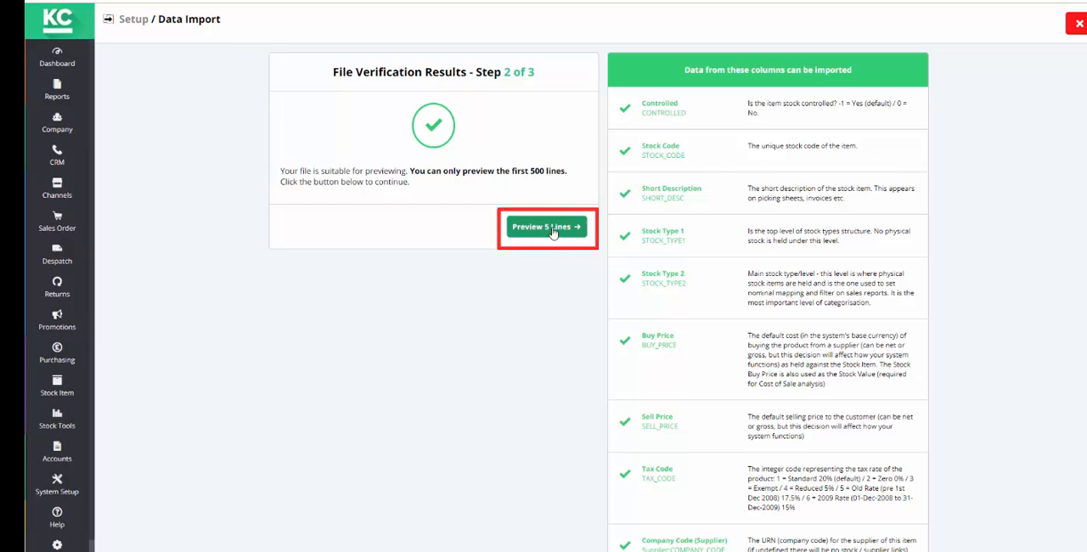
left_click(550, 228)
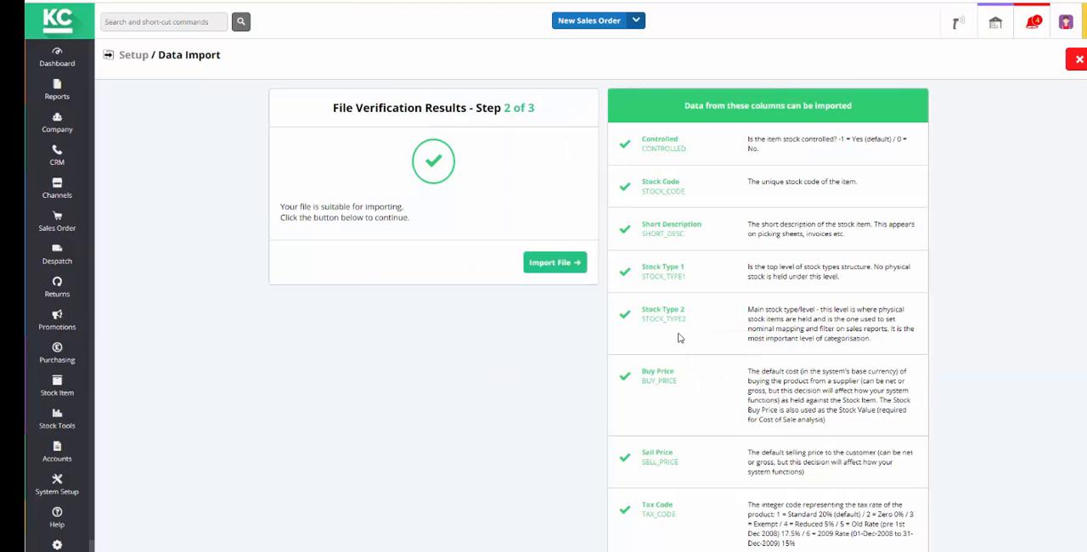
left_click(564, 270)
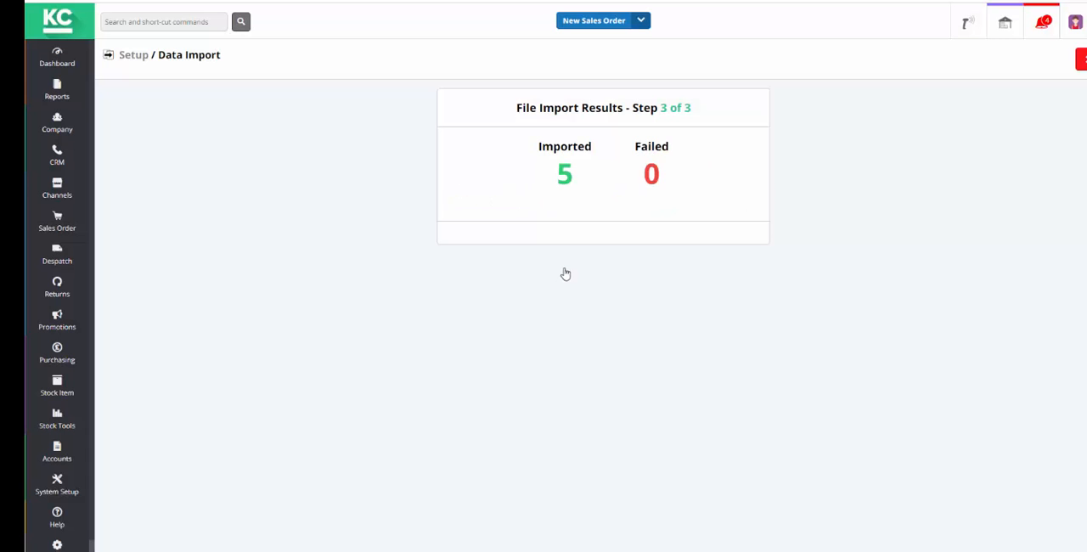
- Filter the Stock List by the description "canon" to find the imported items
left_click(61, 384)
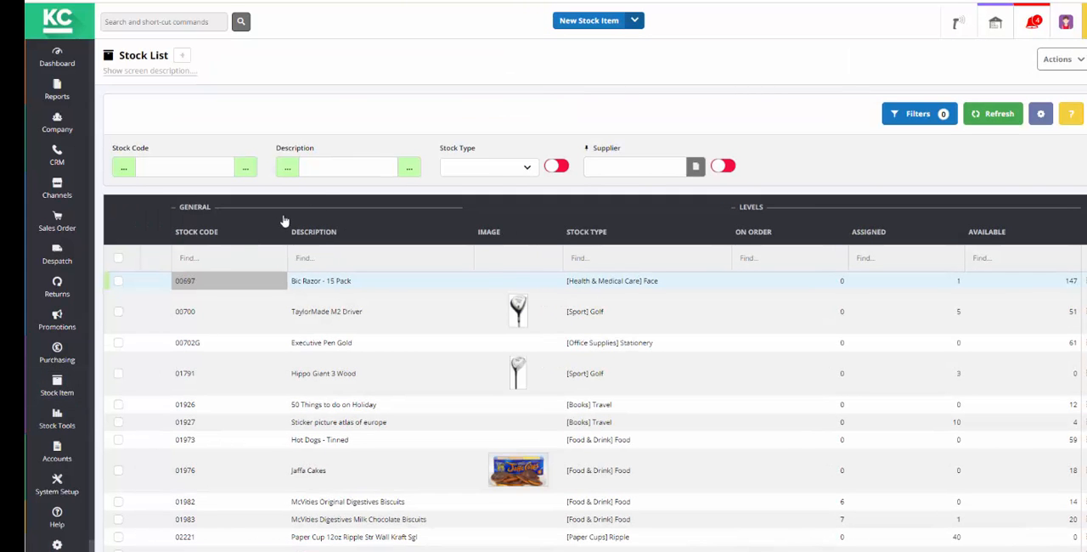
left_click(334, 169)
type("canon")
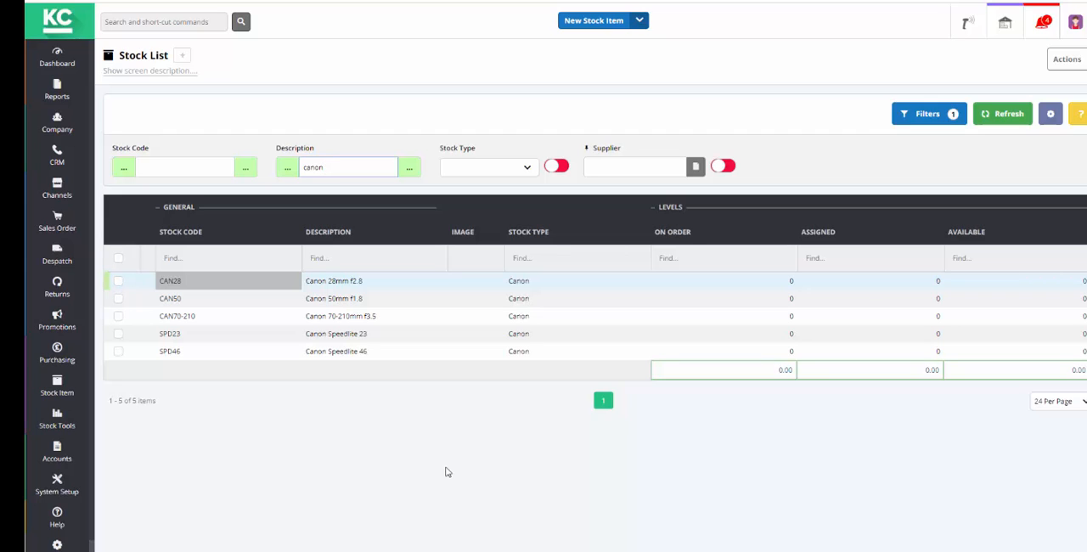
- Open the stock item CAN28 and view its supplier details
left_click(219, 289)
double_click(219, 288)
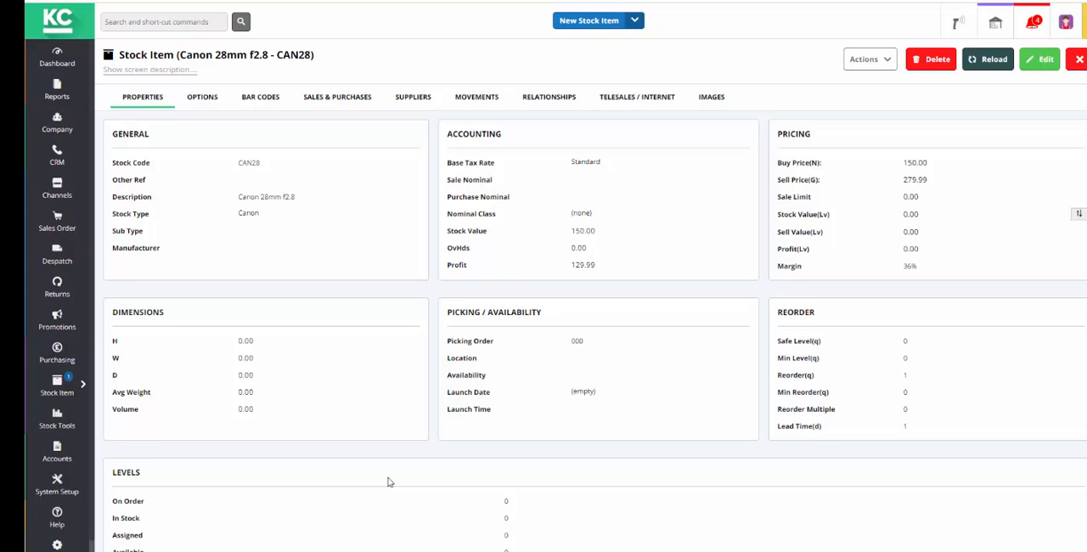
left_click(413, 98)
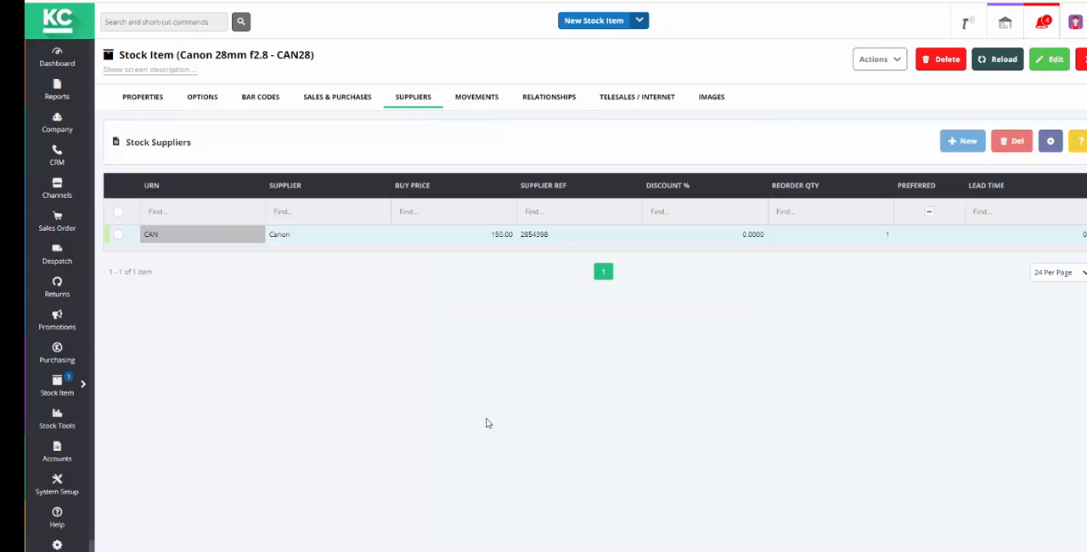